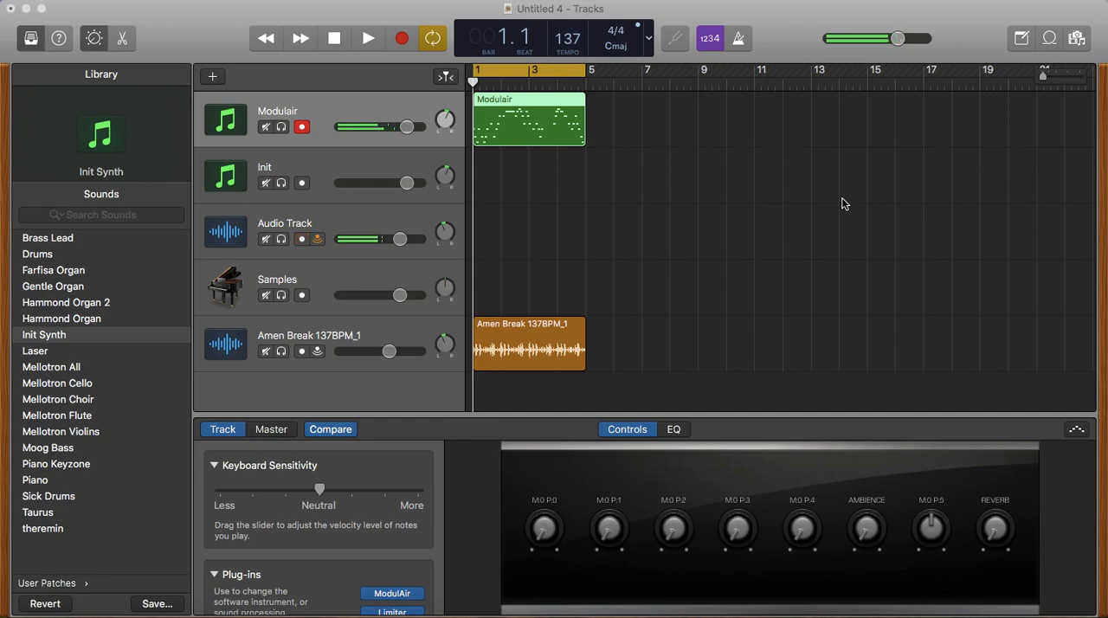
- Open the ModulAir plug-in of the Init track and move its window so all module slots are in view
left_click(403, 165)
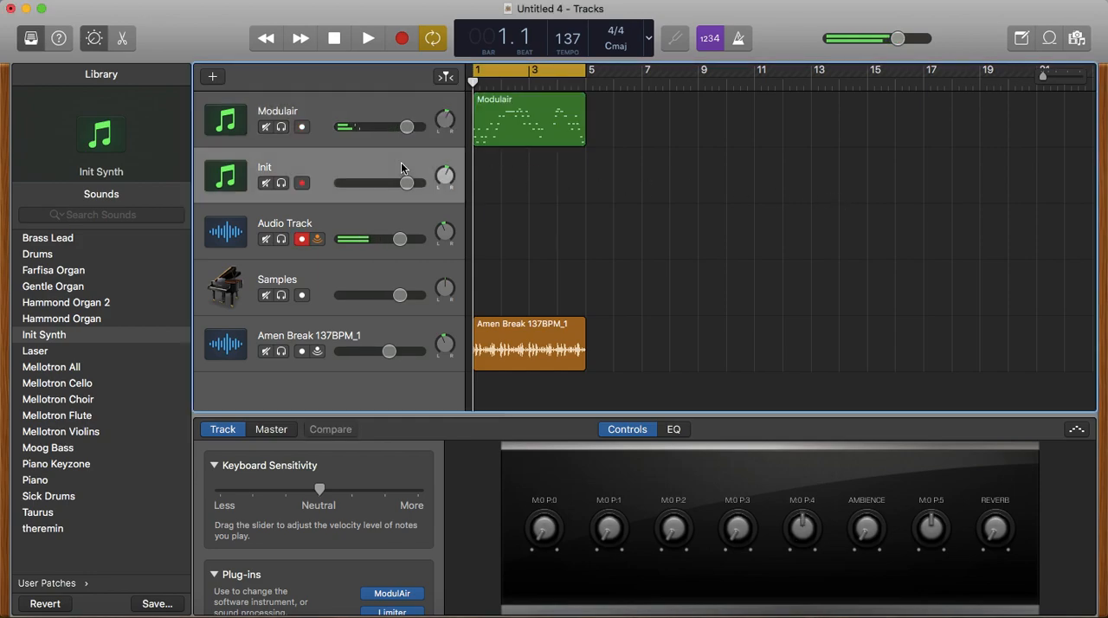
left_click(392, 594)
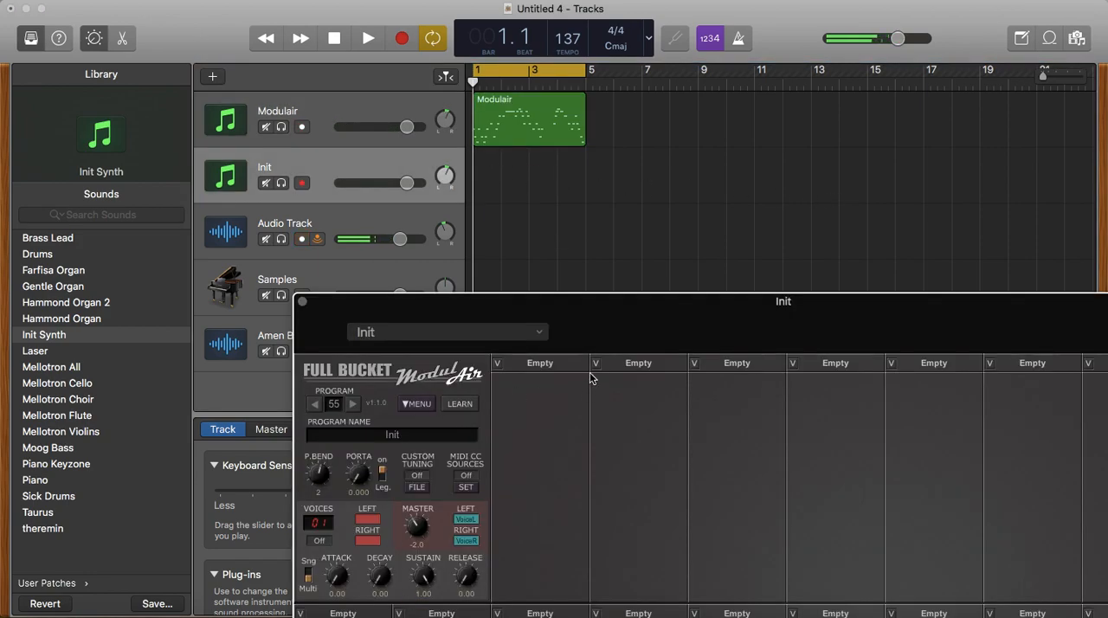
left_click_drag(601, 330, 377, 4)
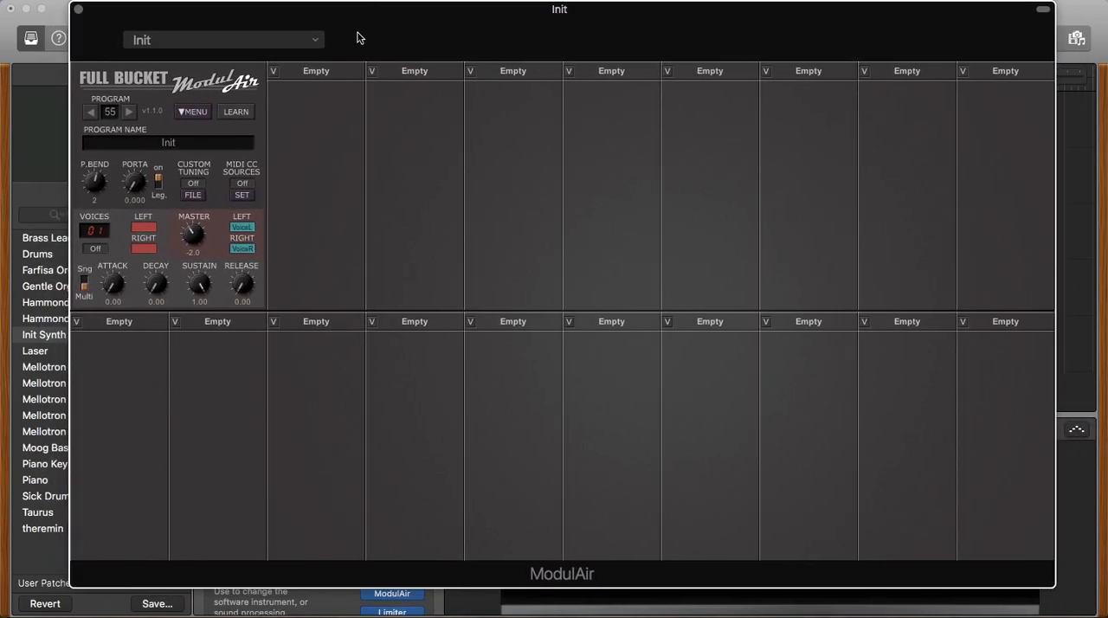
- Add an Oscillator module to each of the first two empty slots
left_click(327, 78)
mouse_move(356, 107)
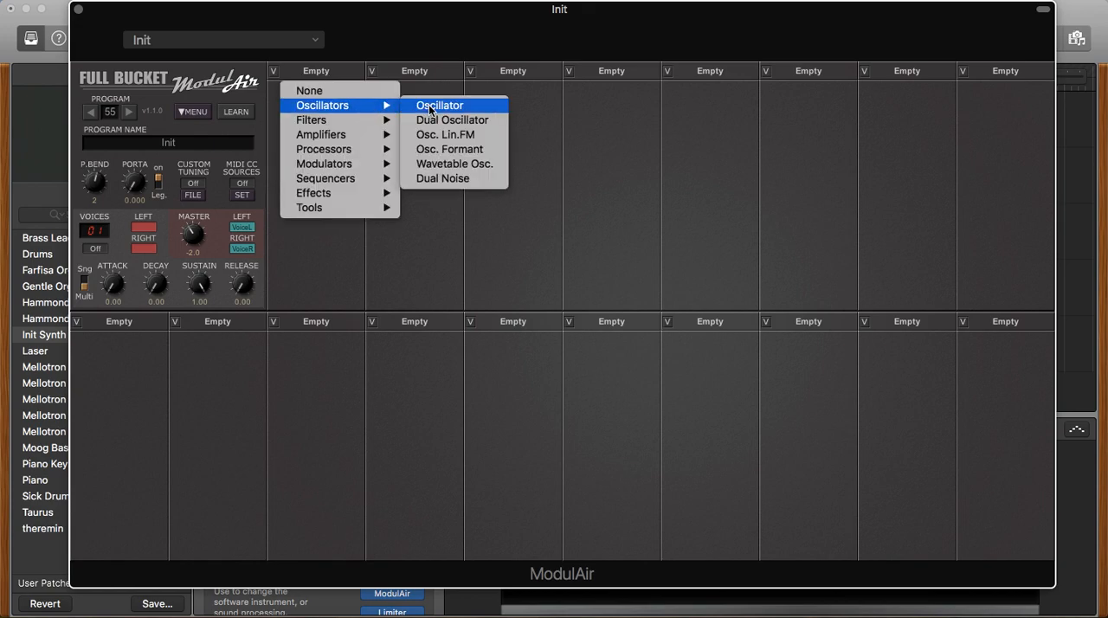
left_click(430, 108)
left_click(424, 80)
mouse_move(443, 107)
left_click(540, 105)
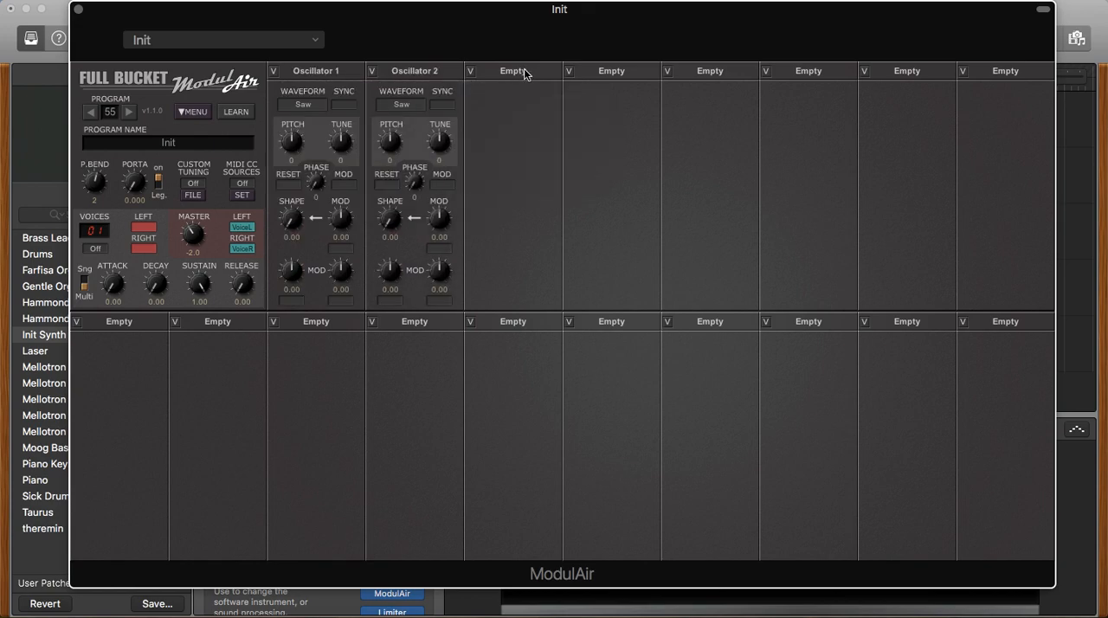
- Add a ladder filter in the third slot and an Envelope modulator in the fourth
left_click(525, 74)
mouse_move(549, 112)
mouse_move(519, 121)
left_click(649, 119)
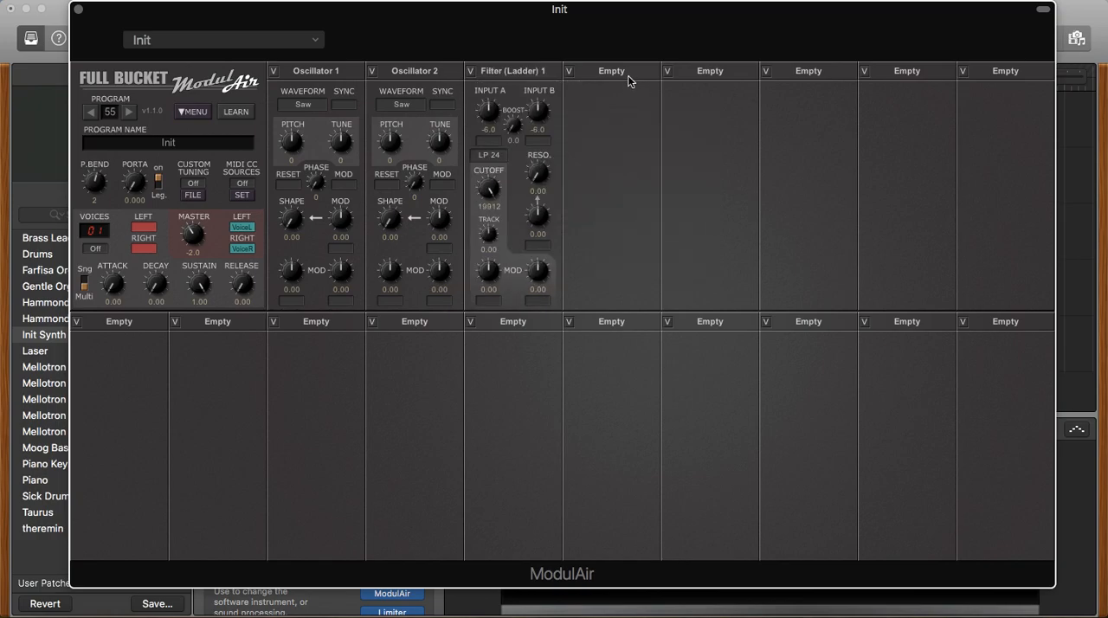
left_click(629, 78)
mouse_move(671, 164)
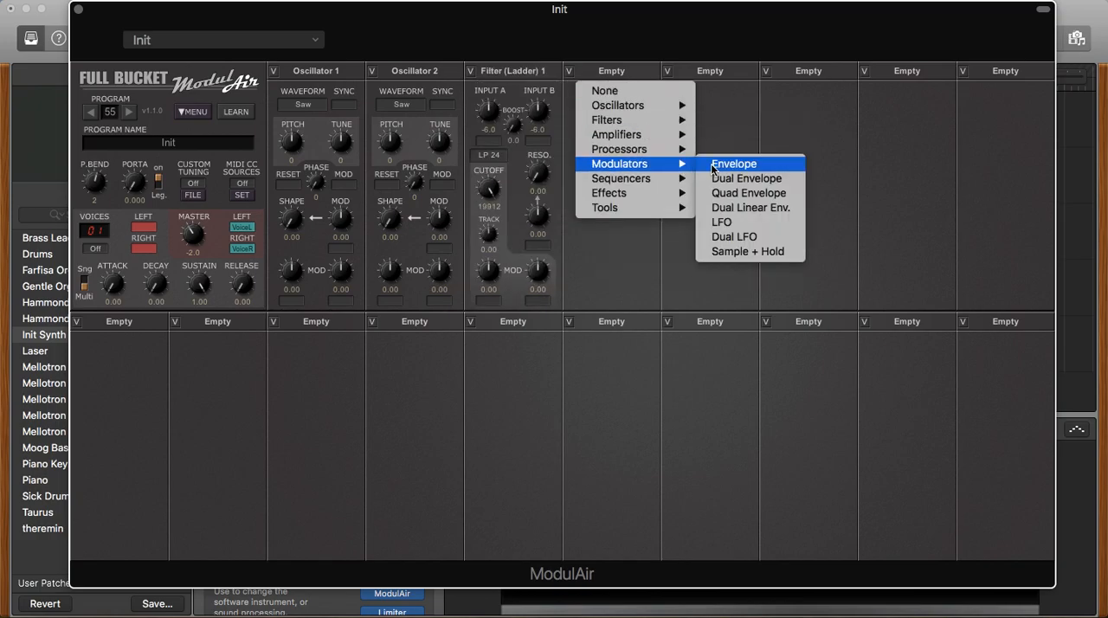
left_click(719, 163)
- Add a Sample + Hold module in the fifth slot and a Mixer in the sixth
left_click(715, 74)
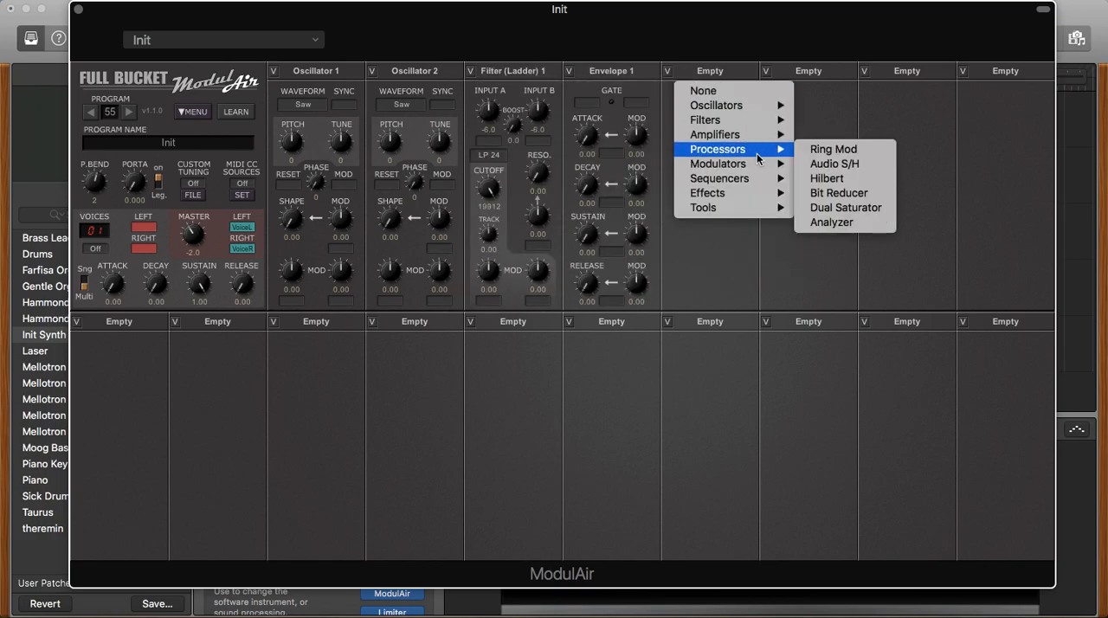
mouse_move(762, 163)
left_click(857, 250)
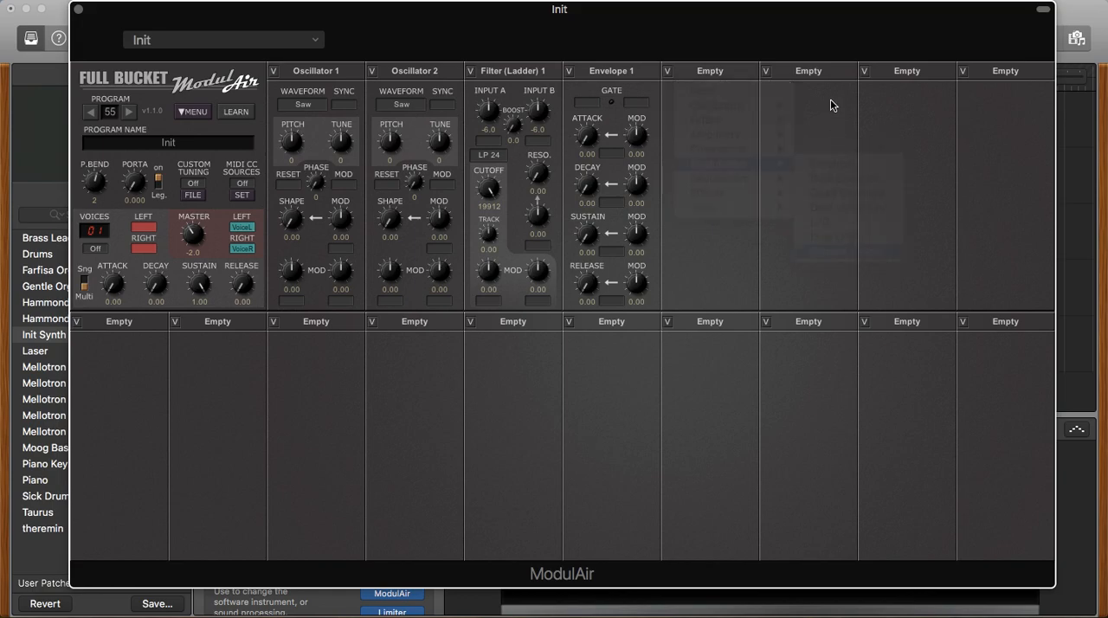
left_click(813, 76)
mouse_move(861, 136)
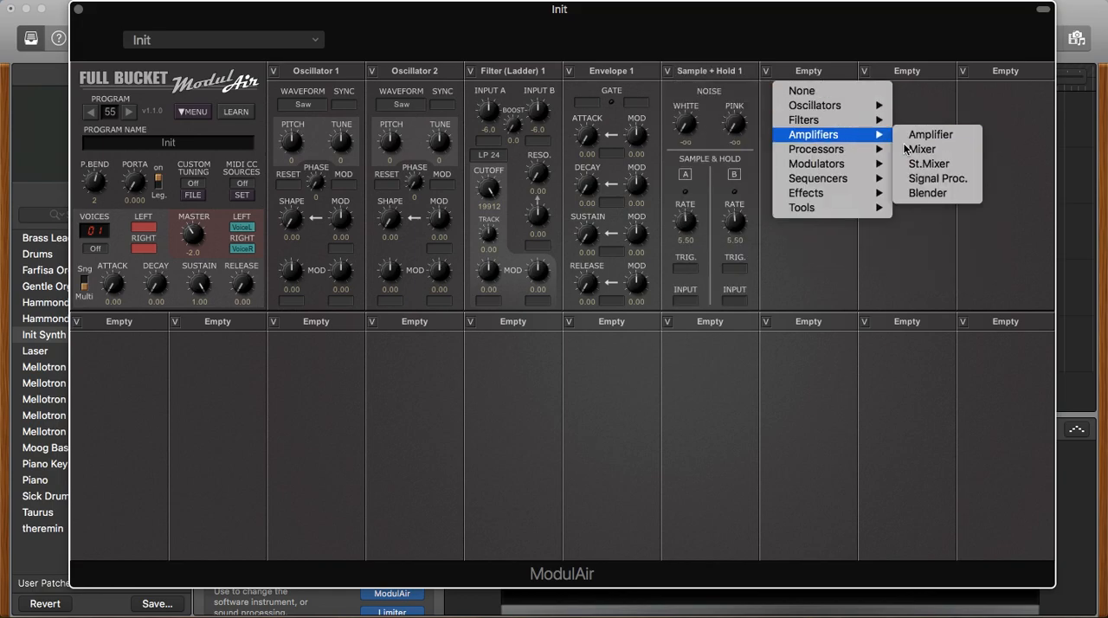
left_click(921, 151)
- Route Oscillator 1 into the ladder filter's input A and Oscillator 2 into input B
left_click(487, 142)
left_click(524, 173)
left_click(537, 141)
left_click(581, 190)
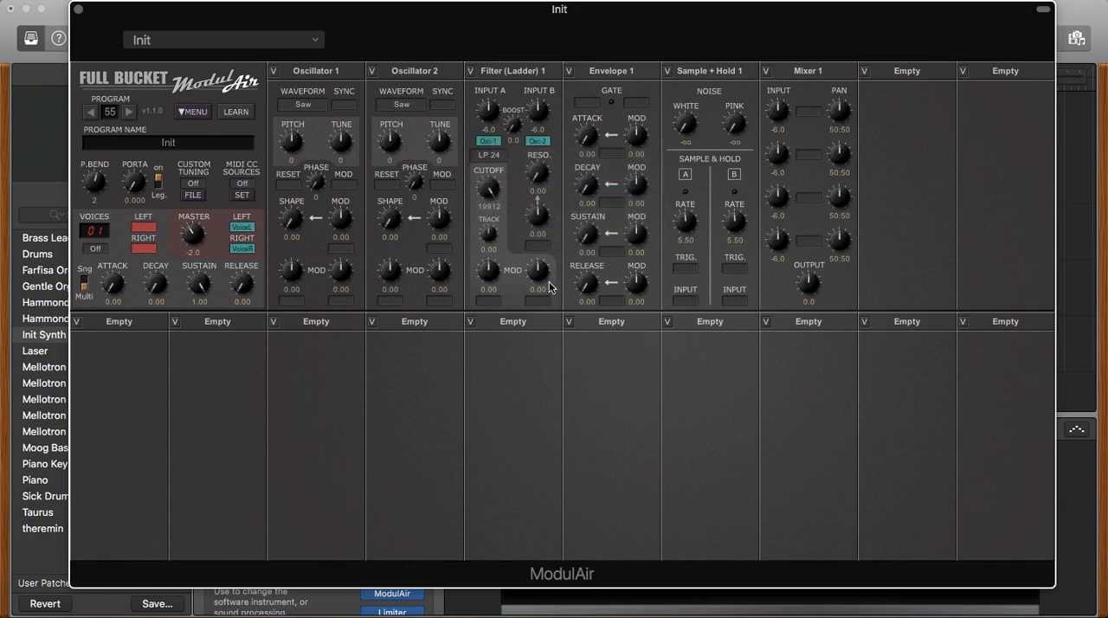
- Assign Envelope 1 and Sample + Hold 1 A as the ladder filter's two cutoff modulation sources
left_click(490, 303)
mouse_move(572, 347)
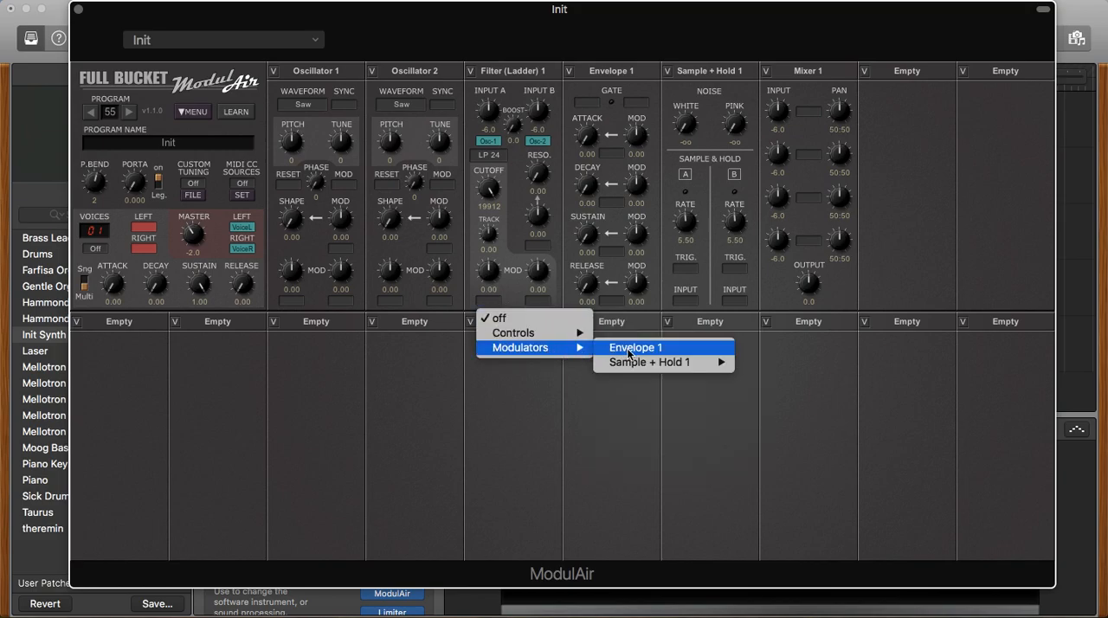
left_click(629, 347)
left_click(538, 302)
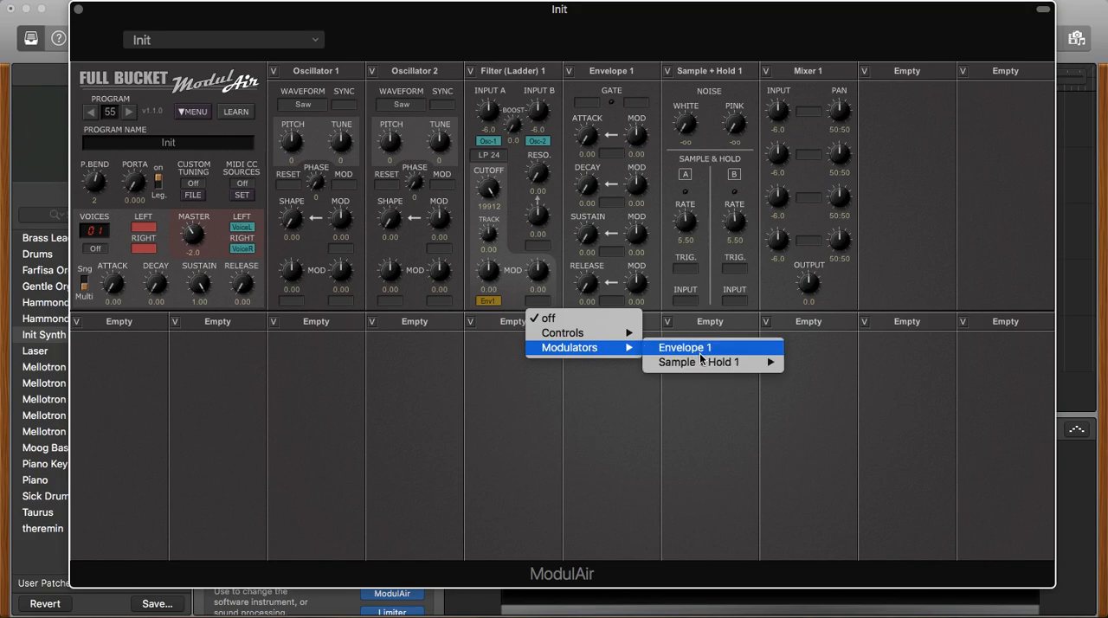
mouse_move(703, 361)
left_click(809, 365)
- Set Voice Trigger as the gate of Envelope 1 and as the trigger of Sample & Hold A
left_click(593, 103)
mouse_move(641, 137)
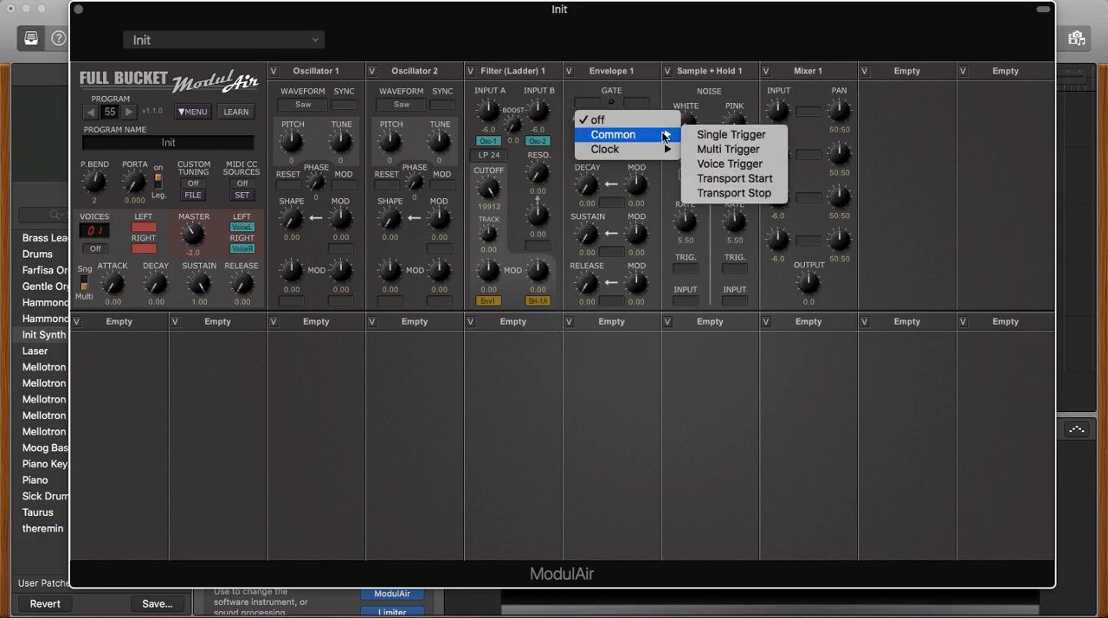
left_click(731, 164)
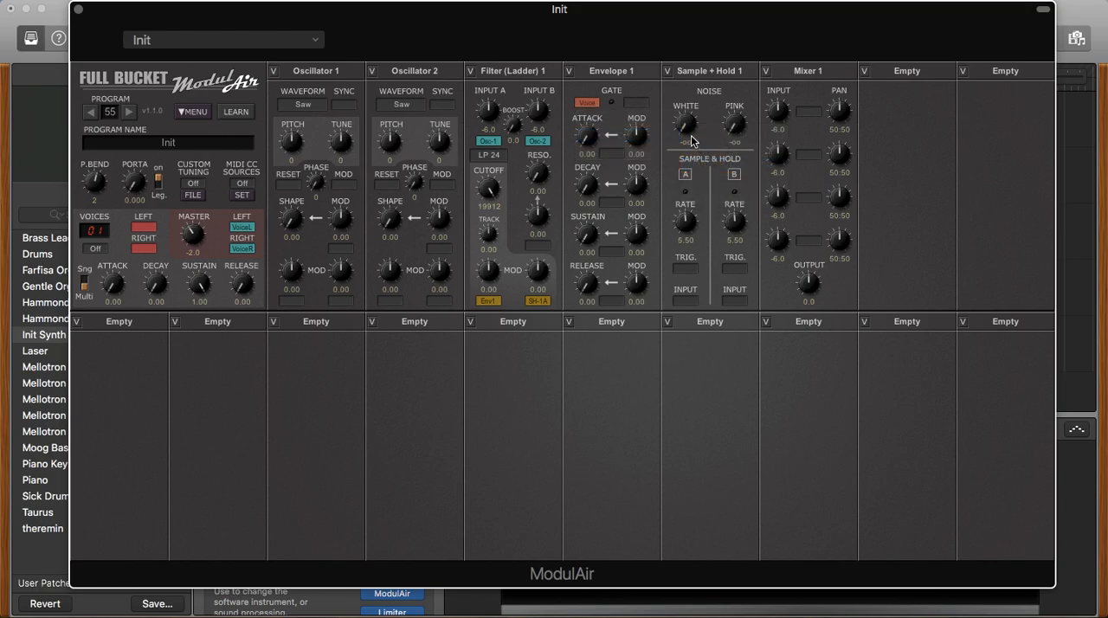
left_click(687, 270)
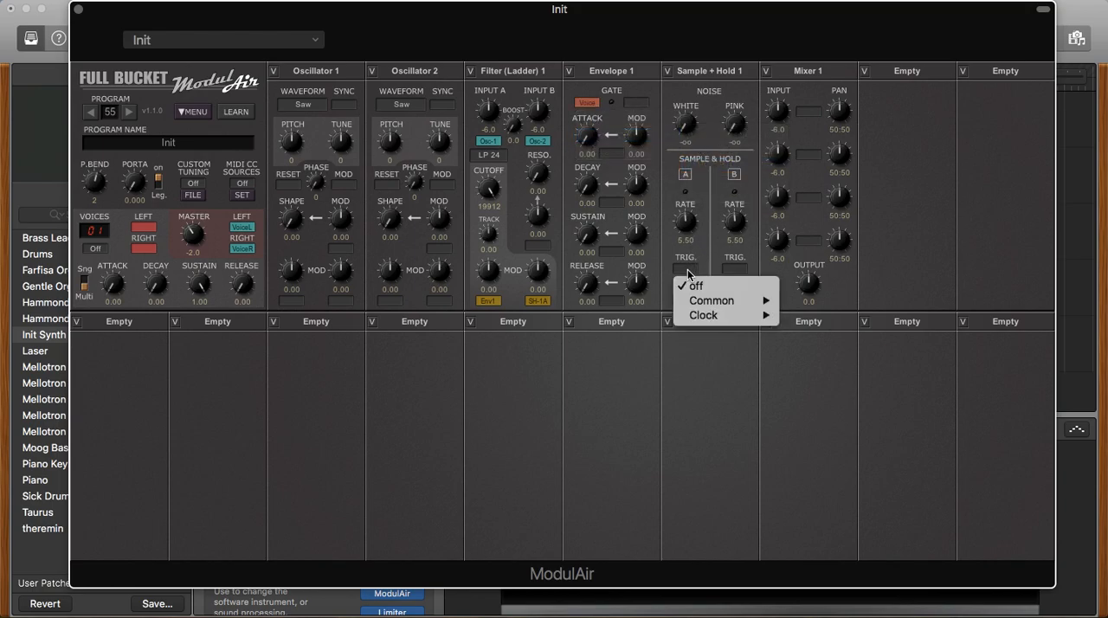
mouse_move(718, 301)
left_click(828, 330)
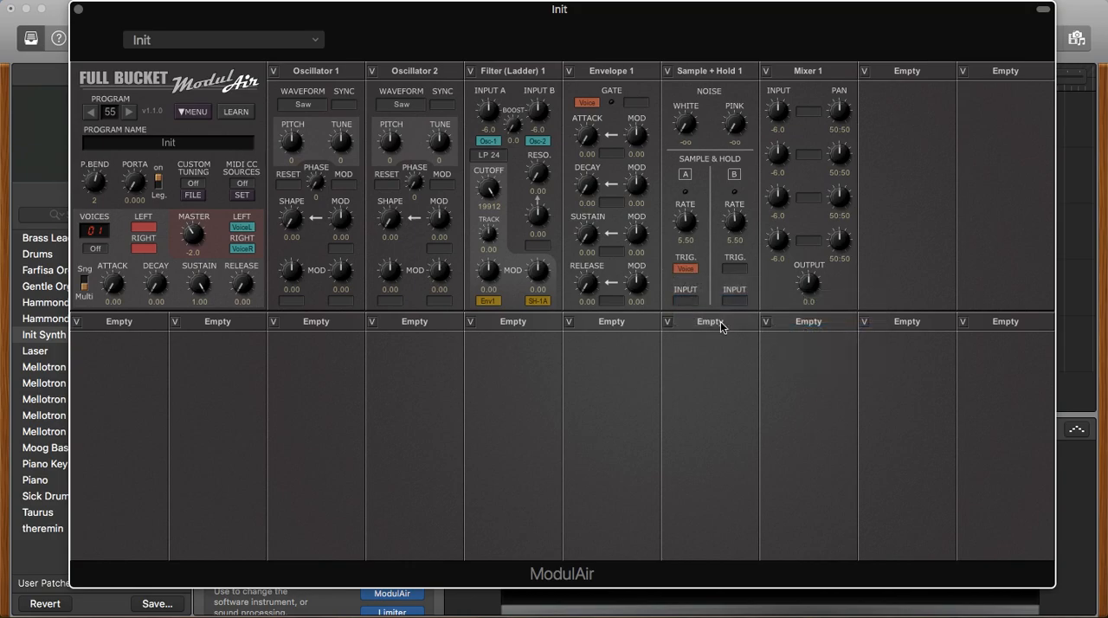
- Feed Sample + Hold 1 White Noise into Sample & Hold input A and raise the white noise level to 0.0
left_click(689, 301)
mouse_move(740, 335)
mouse_move(880, 374)
left_click(718, 376)
left_click_drag(686, 133, 702, 88)
- Feed Filter (Ladder) 1 into the mixer's first input and assign Mixer 1's left and right outputs to the voice outputs
left_click(813, 112)
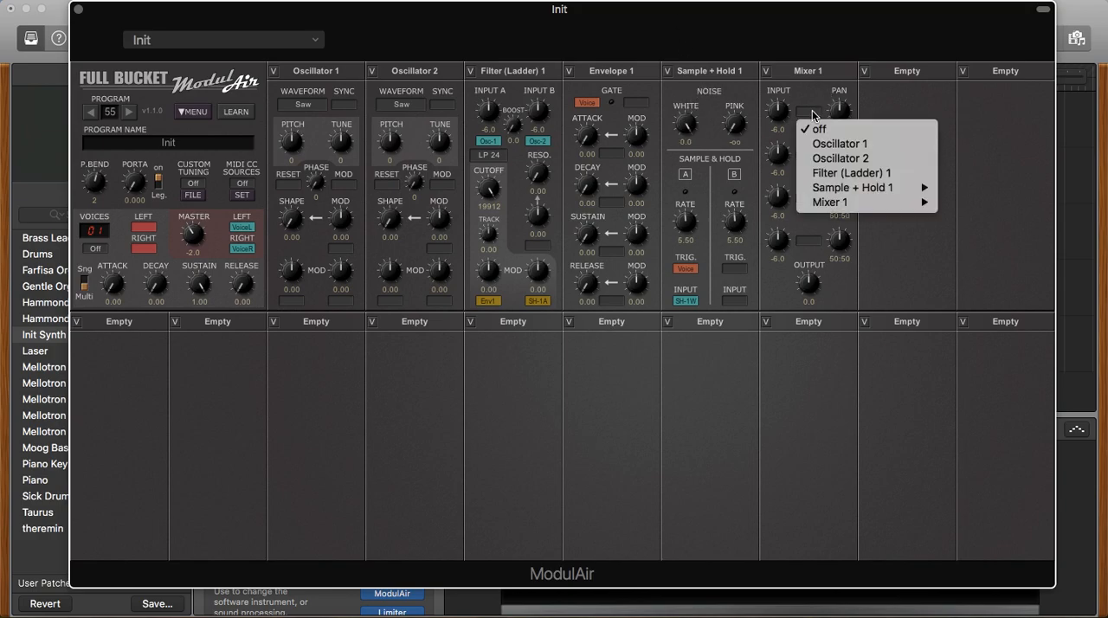
left_click(846, 177)
left_click(144, 228)
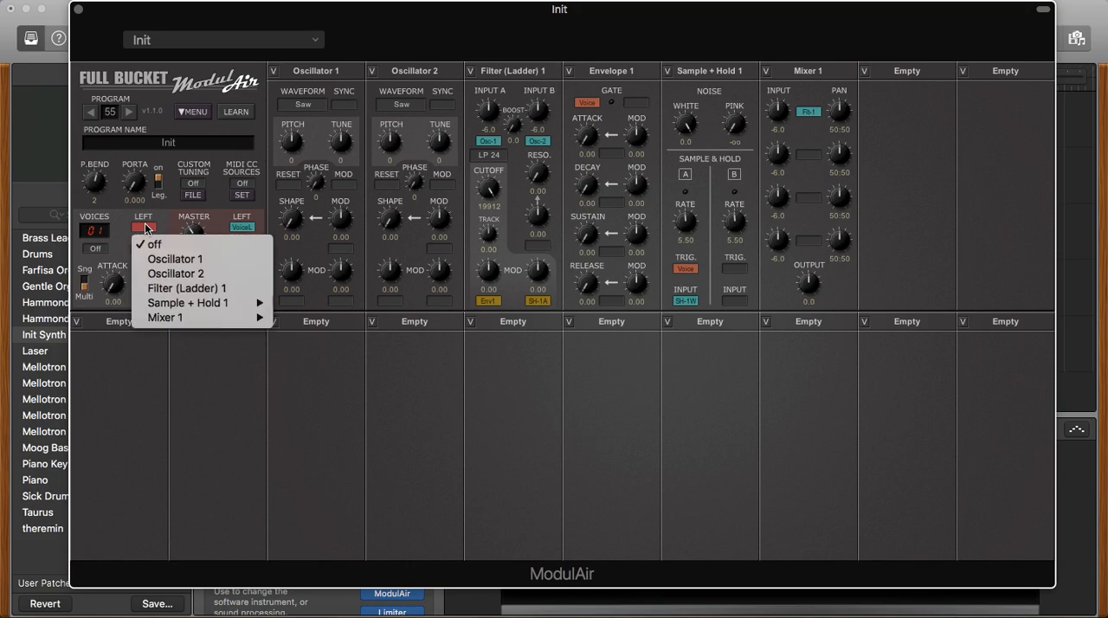
mouse_move(234, 317)
left_click(313, 318)
left_click(144, 248)
mouse_move(248, 341)
left_click(317, 353)
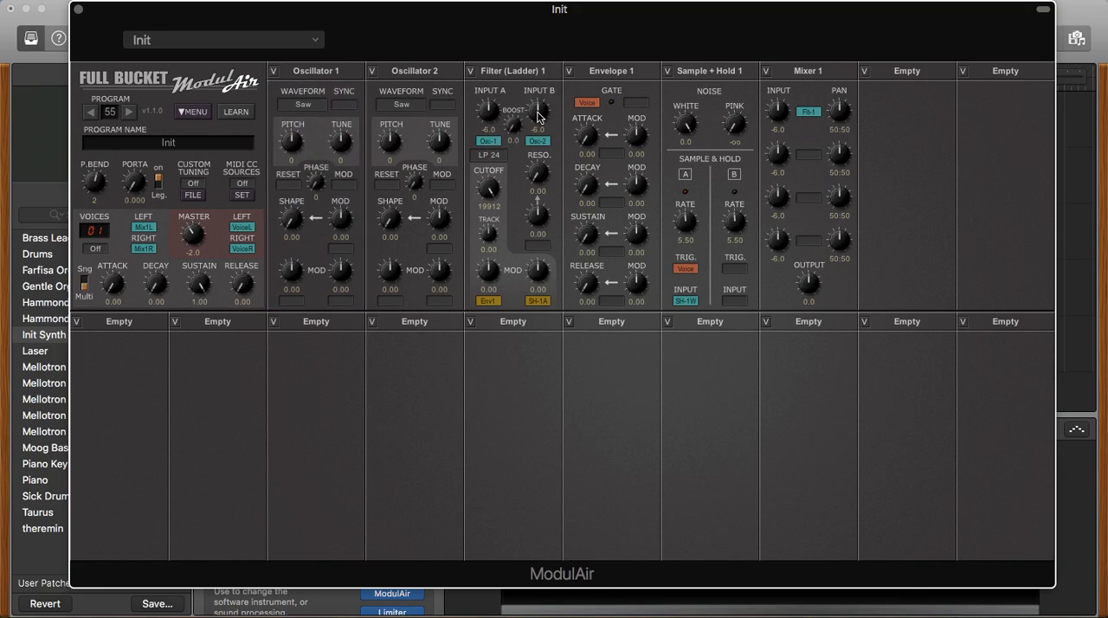
- Set Oscillator 1's pitch to -24 and Oscillator 2's pitch to -12 with a tune of -5
left_click_drag(445, 148, 447, 158)
left_click_drag(295, 147, 295, 171)
left_click_drag(394, 151, 407, 190)
- Set the filter's cutoff to 356, resonance to 0.37, envelope modulation to 8.00 and sample-and-hold modulation to 2.92, and Envelope 1's decay to 0.31
mouse_move(494, 199)
left_mouse_down()
mouse_move(497, 310)
mouse_move(507, 181)
left_mouse_up()
left_click_drag(592, 192, 595, 141)
left_click_drag(543, 177, 547, 123)
left_click_drag(542, 276, 546, 264)
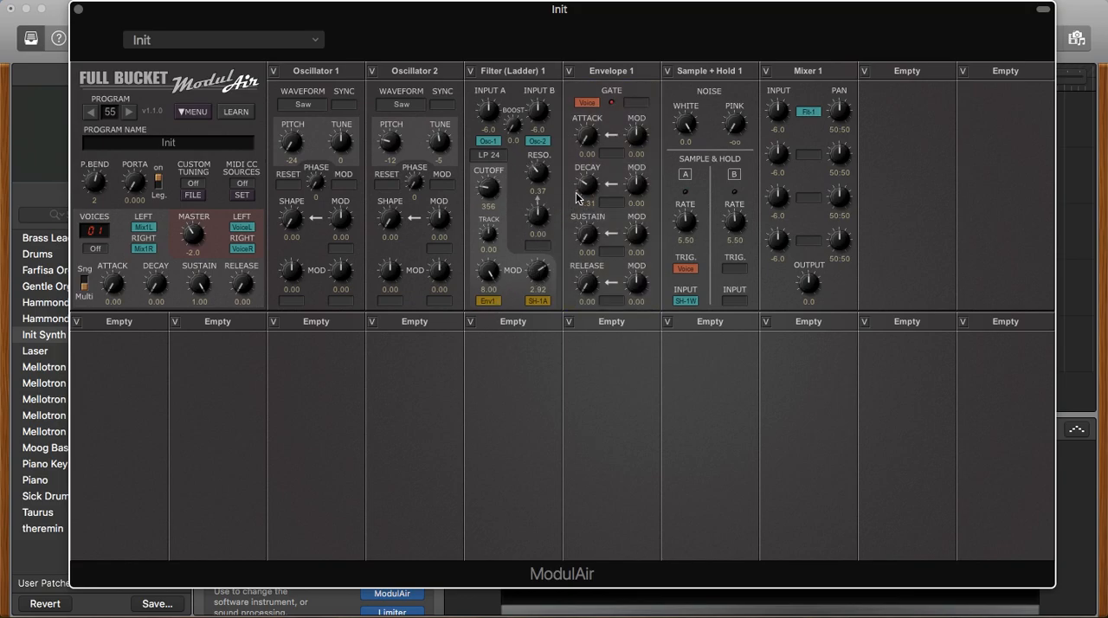
- Set the filter's resonance to 0.47 and its sample-and-hold modulation amount to 2.08
left_click_drag(545, 178, 546, 164)
left_click_drag(541, 270, 546, 252)
left_click_drag(546, 257, 549, 294)
- Assign Sample + Hold 1 B as the modulation source of Envelope 1's decay
left_click(621, 202)
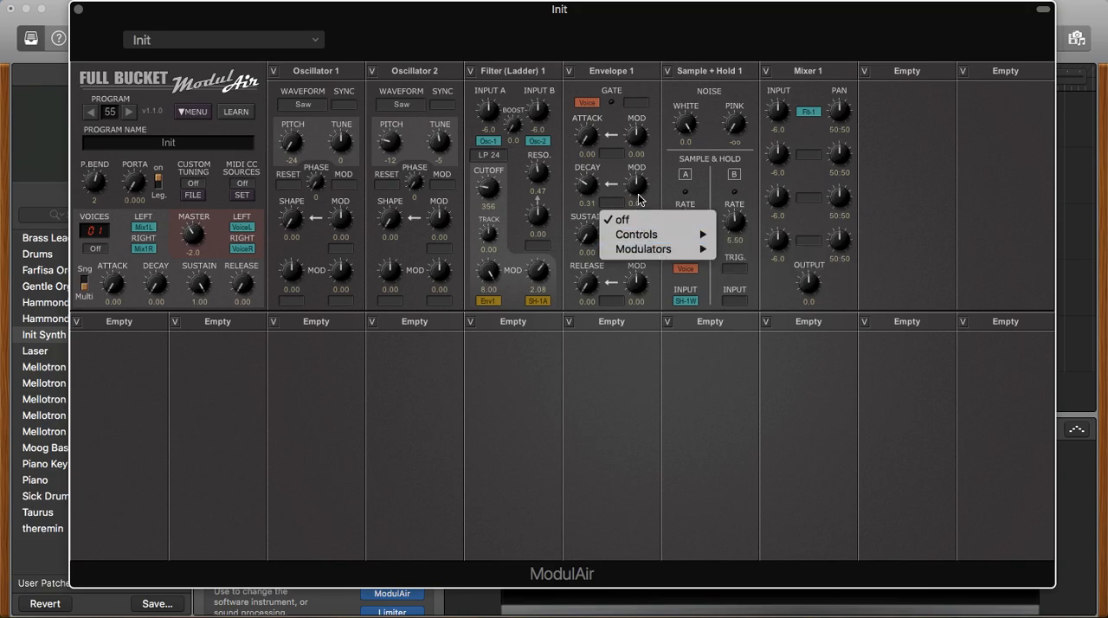
mouse_move(683, 248)
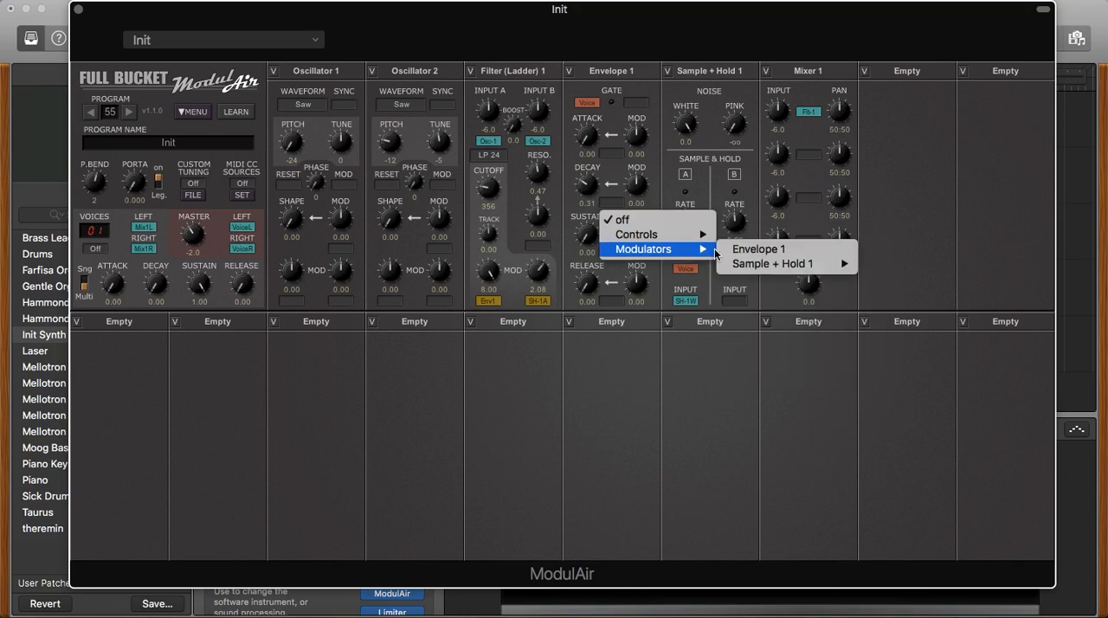
mouse_move(798, 264)
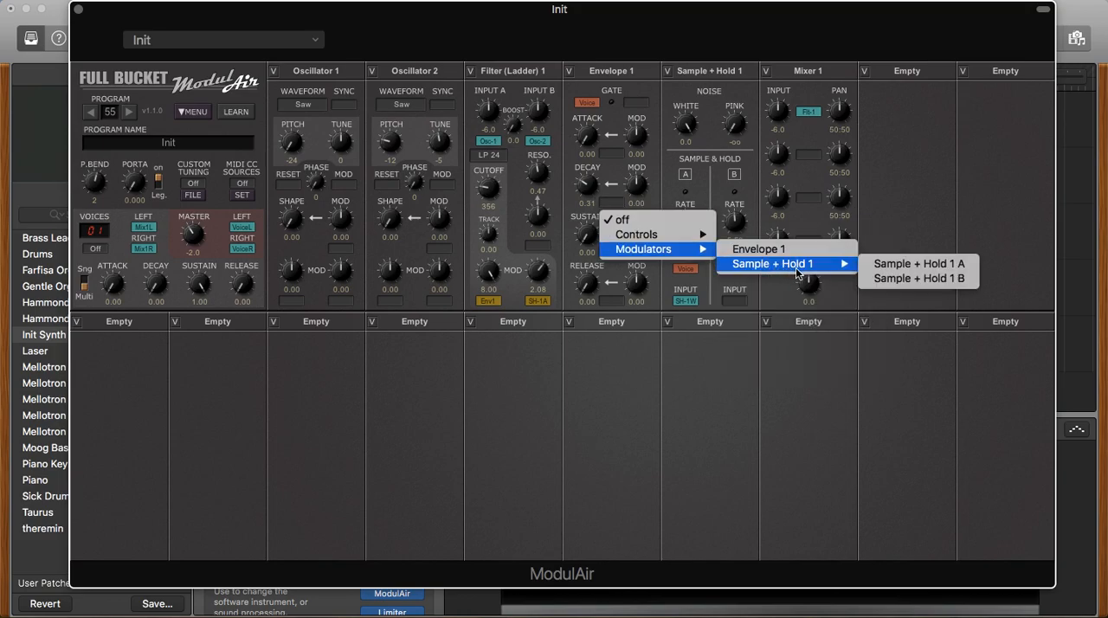
left_click(895, 278)
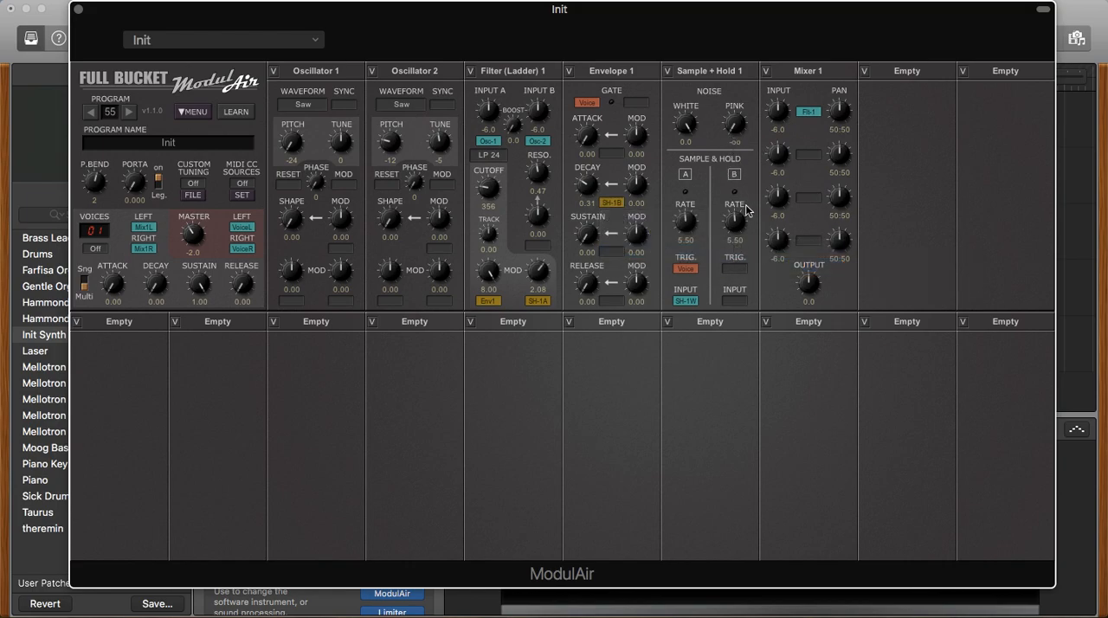
- Set Sample & Hold B's trigger to Voice Trigger and its input to Sample + Hold 1 Pink Noise, with the pink noise level at 0.0
left_click(742, 269)
mouse_move(783, 303)
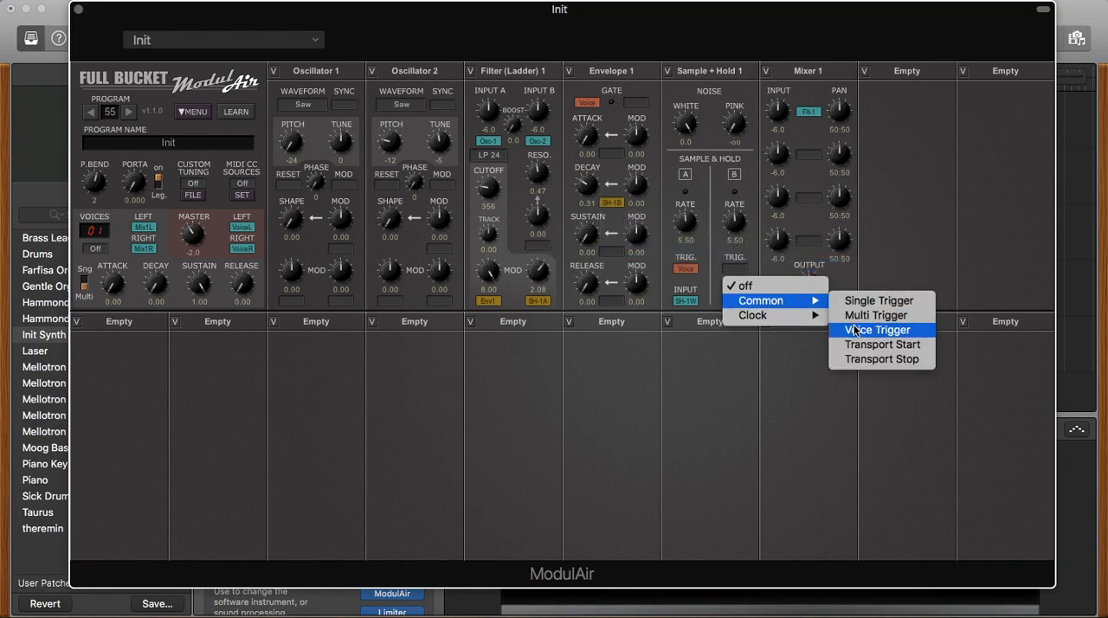
left_click(855, 330)
left_click(735, 302)
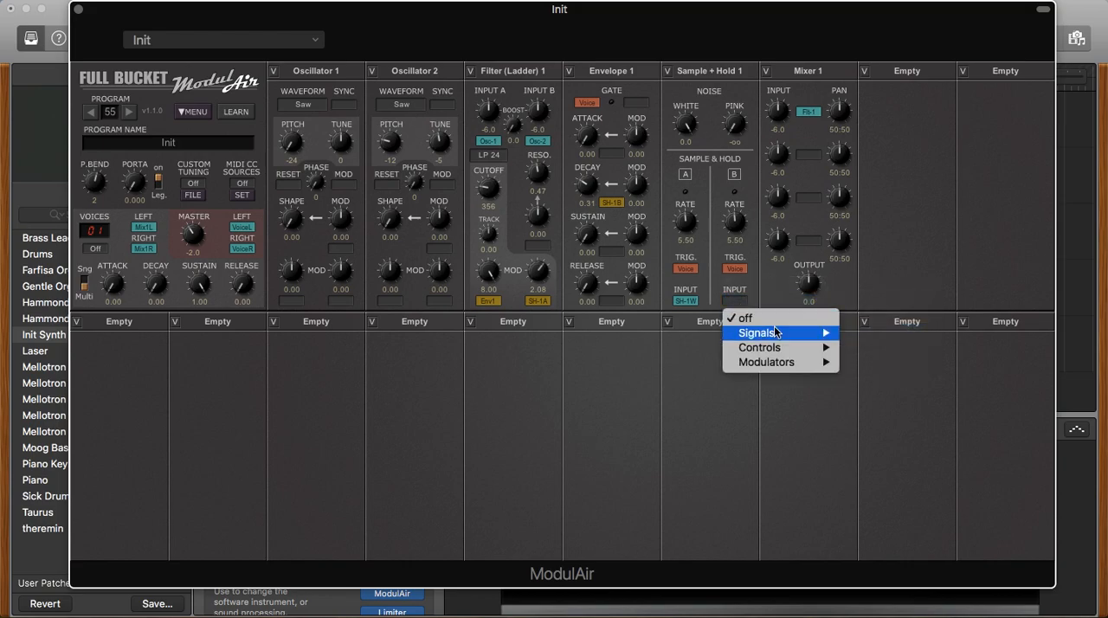
mouse_move(774, 333)
mouse_move(894, 377)
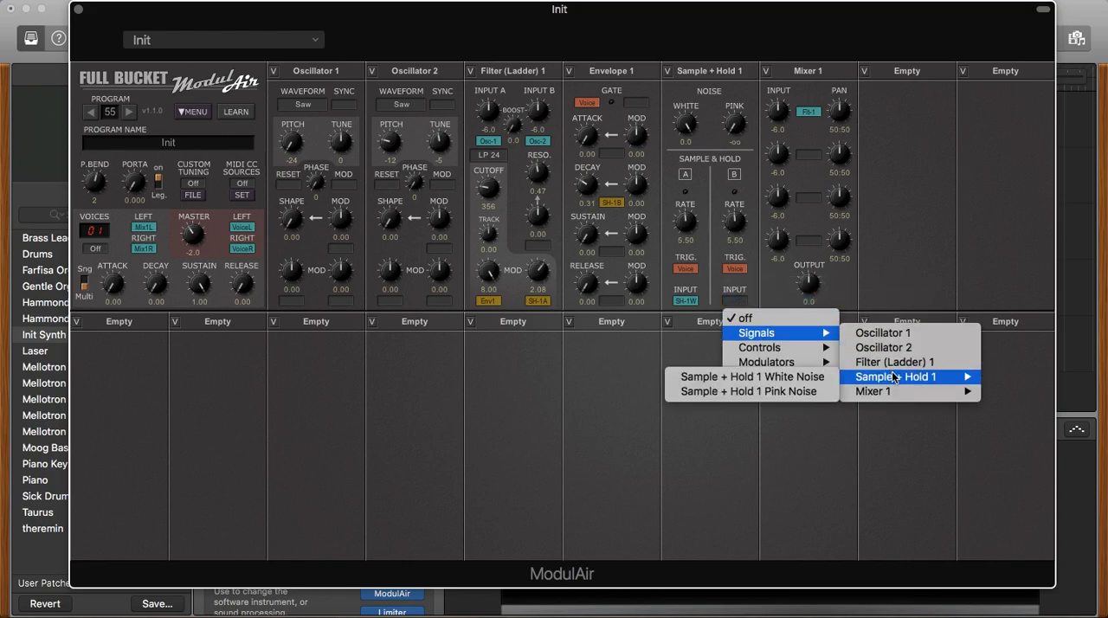
left_click(754, 393)
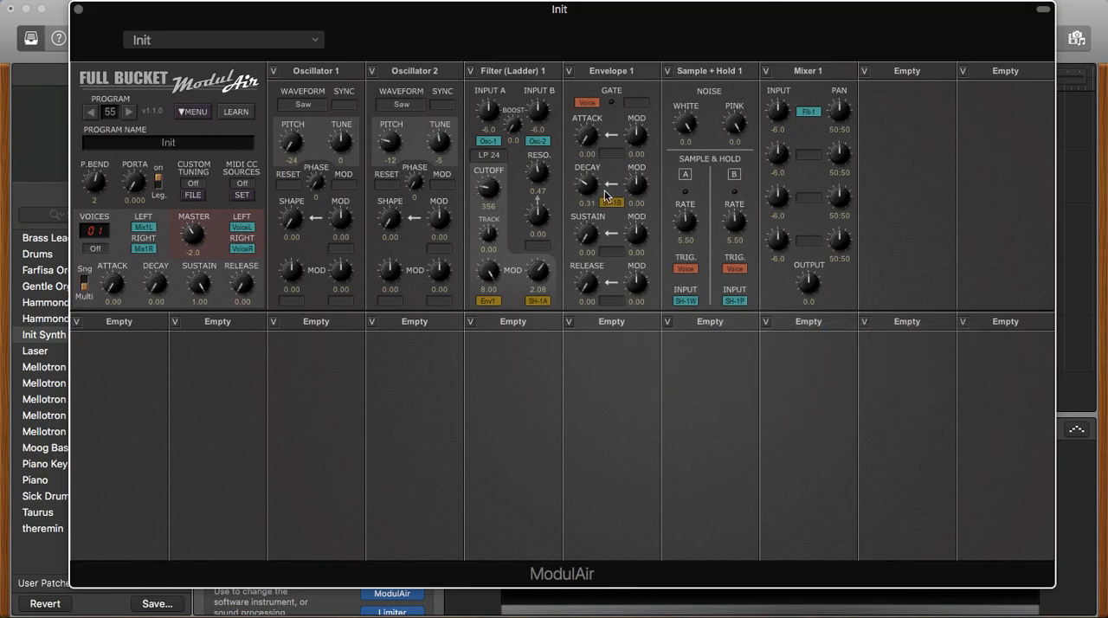
- Set Envelope 1's decay to 0.40 with a modulation amount of 0.20, and close the plug-in window
left_click_drag(597, 189, 650, 172)
left_click(78, 11)
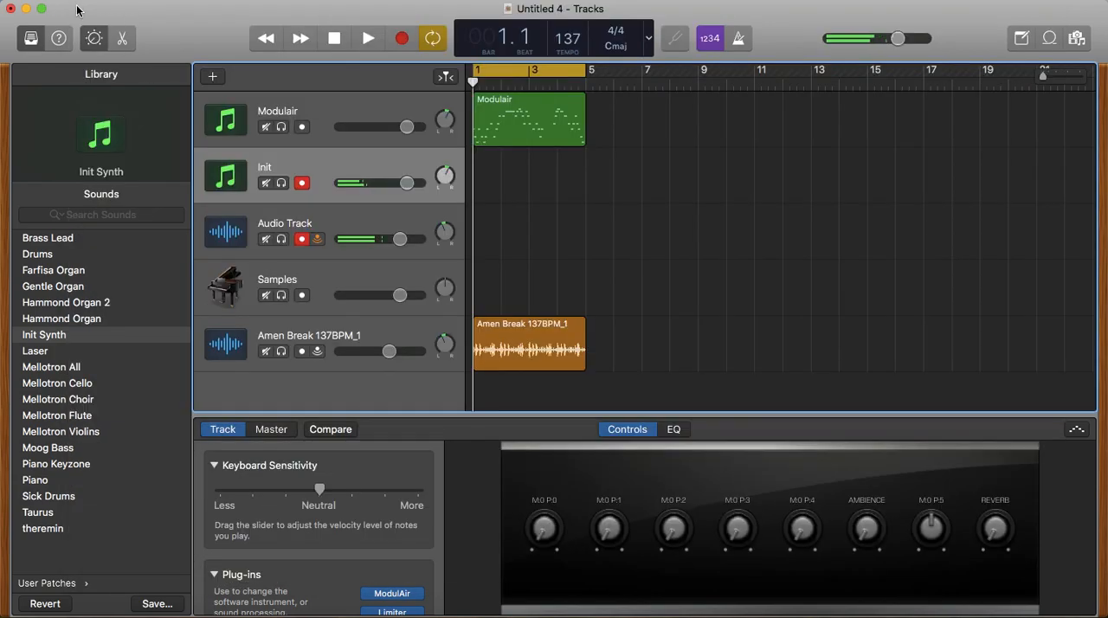
- Move the Modulair region from the Modulair track to the Init track and play it back
left_click(524, 128)
left_click_drag(524, 128, 524, 185)
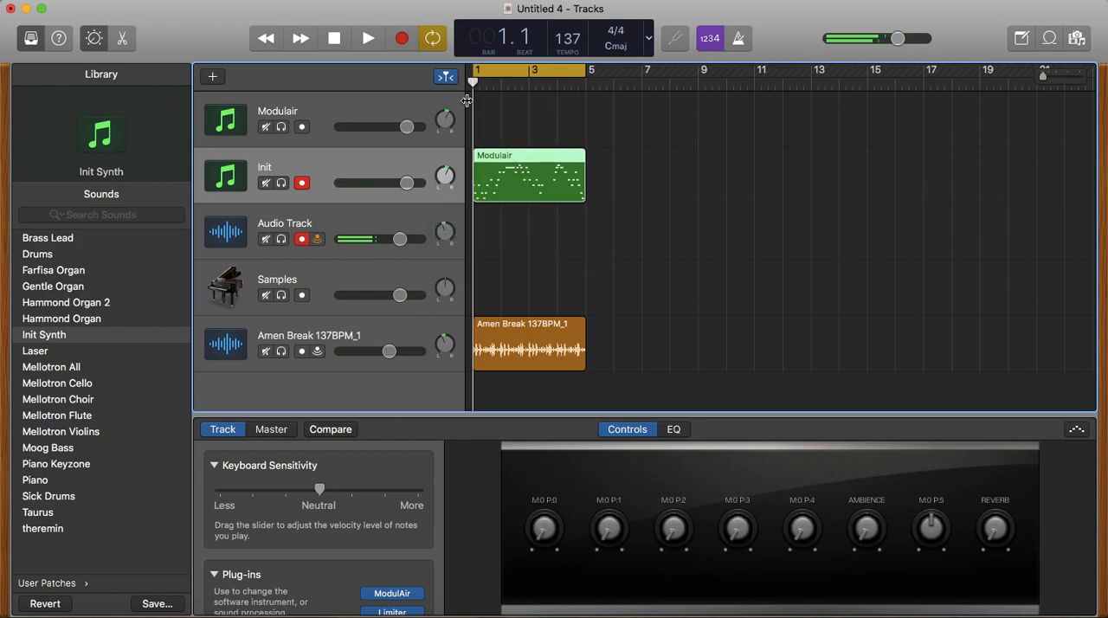
left_click(372, 42)
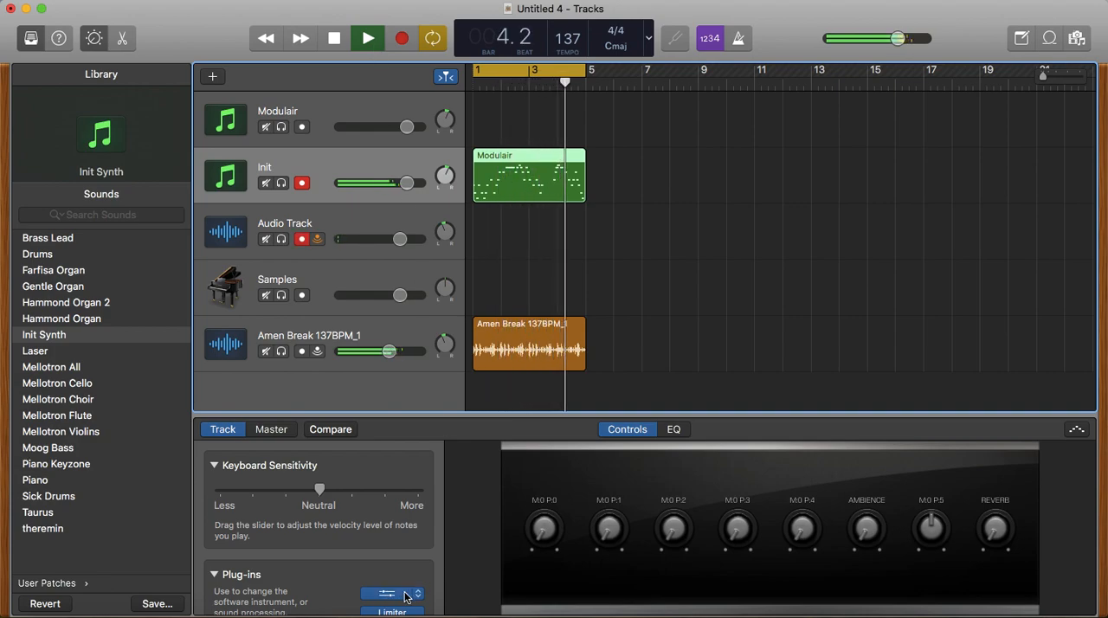
key("space")
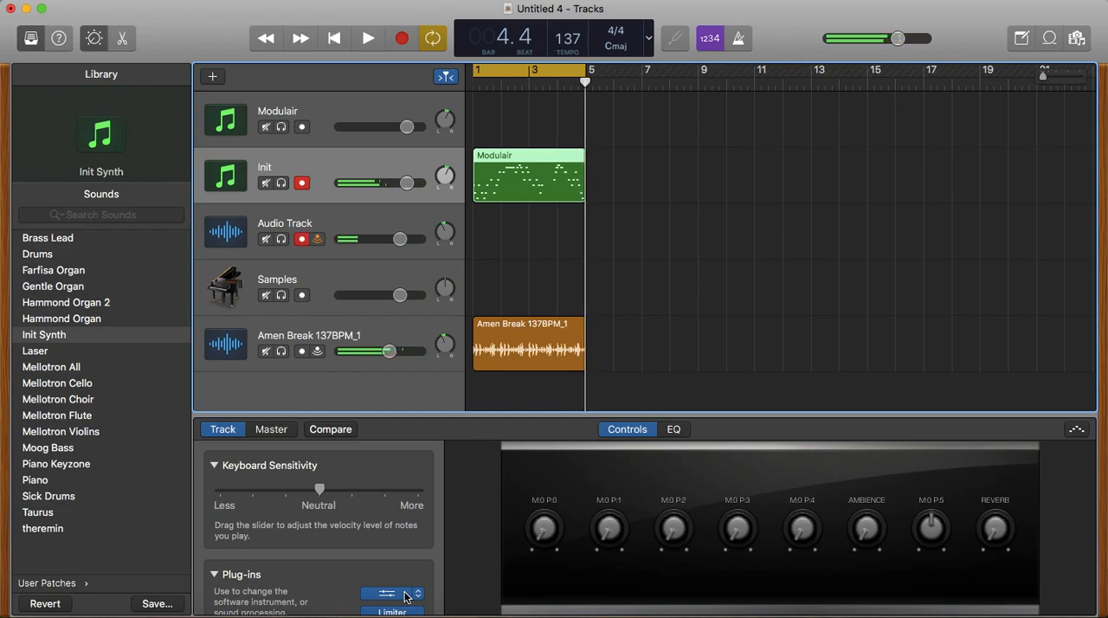
- In the Init track's ModulAir, set filter resonance to 0.58, sample-and-hold modulation to 2.75 and envelope decay modulation to 0.28
left_click(405, 595)
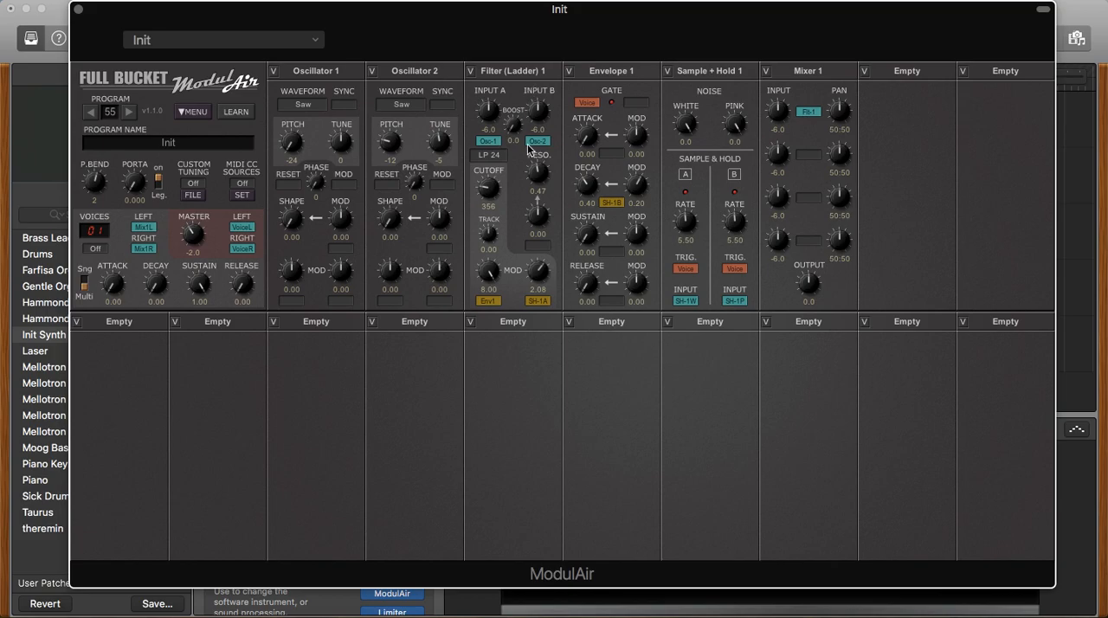
left_click_drag(539, 176, 565, 248)
left_click_drag(542, 175, 566, 91)
left_click_drag(548, 287, 546, 278)
left_click_drag(644, 190, 643, 183)
left_click(78, 9)
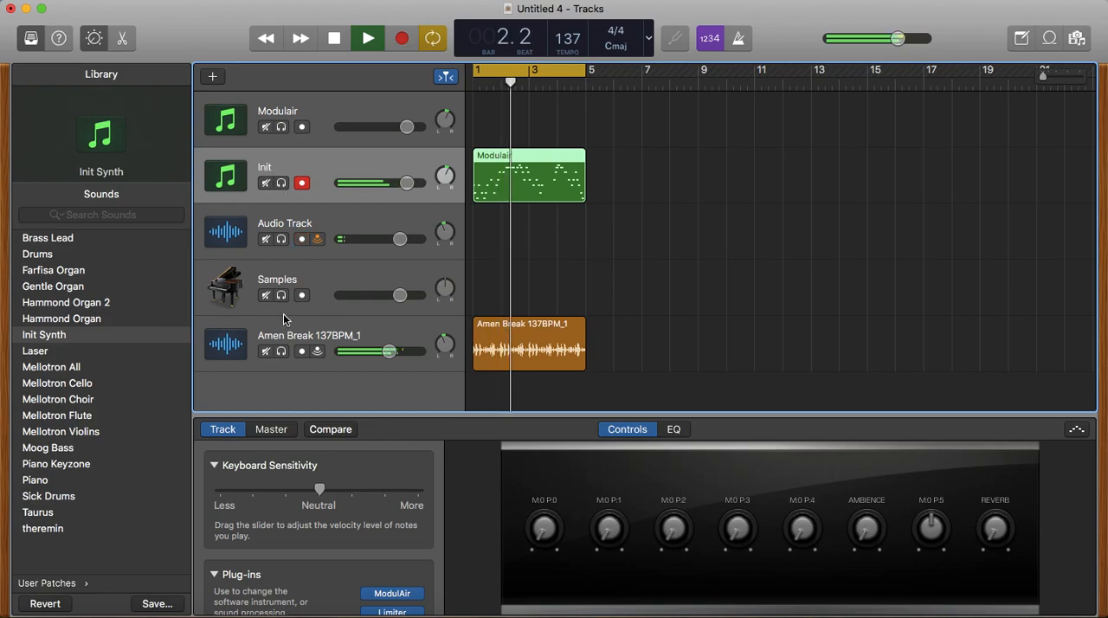
- Mute the Amen Break 137BPM_1 track and adjust Oscillator 2's pitch in the Init track's ModulAir during playback
left_click(268, 352)
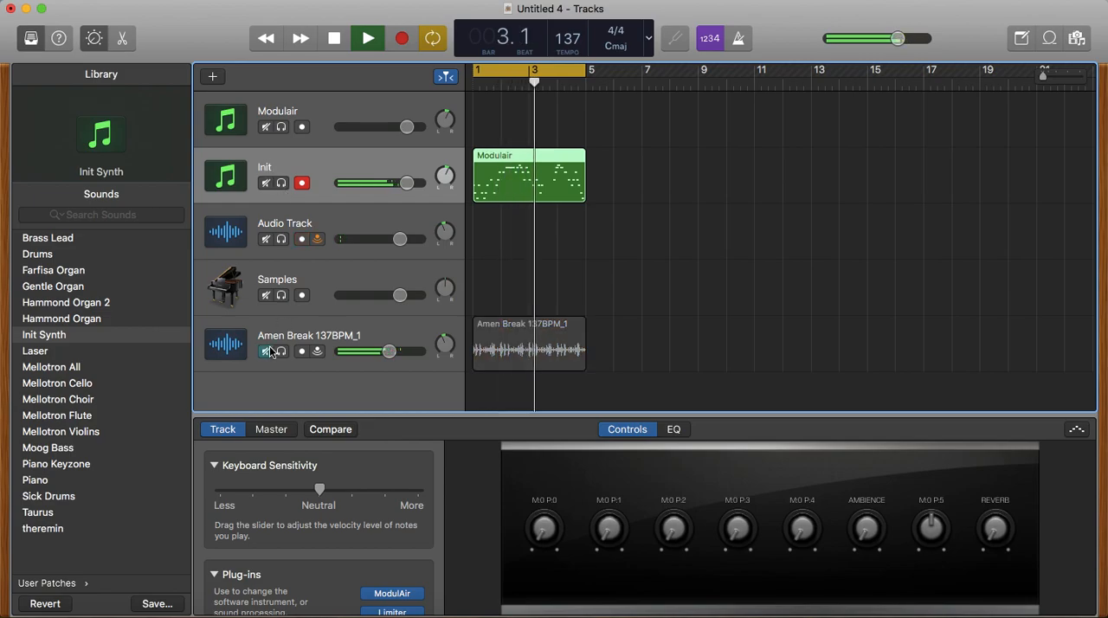
left_click(398, 594)
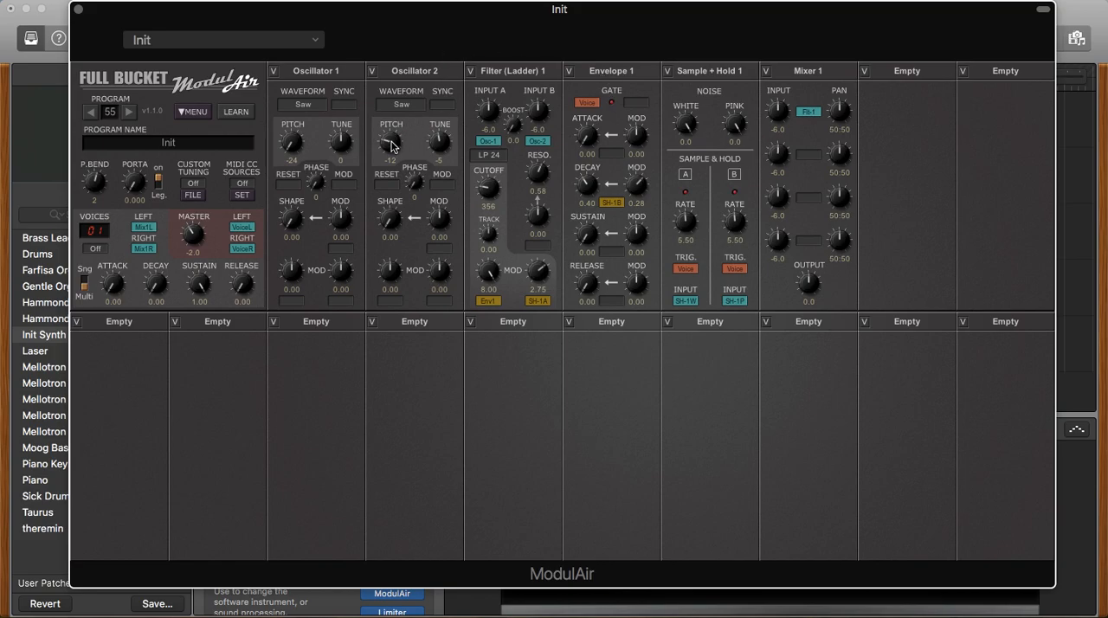
left_click_drag(392, 142, 424, 263)
left_click_drag(392, 152, 399, 119)
left_click(78, 9)
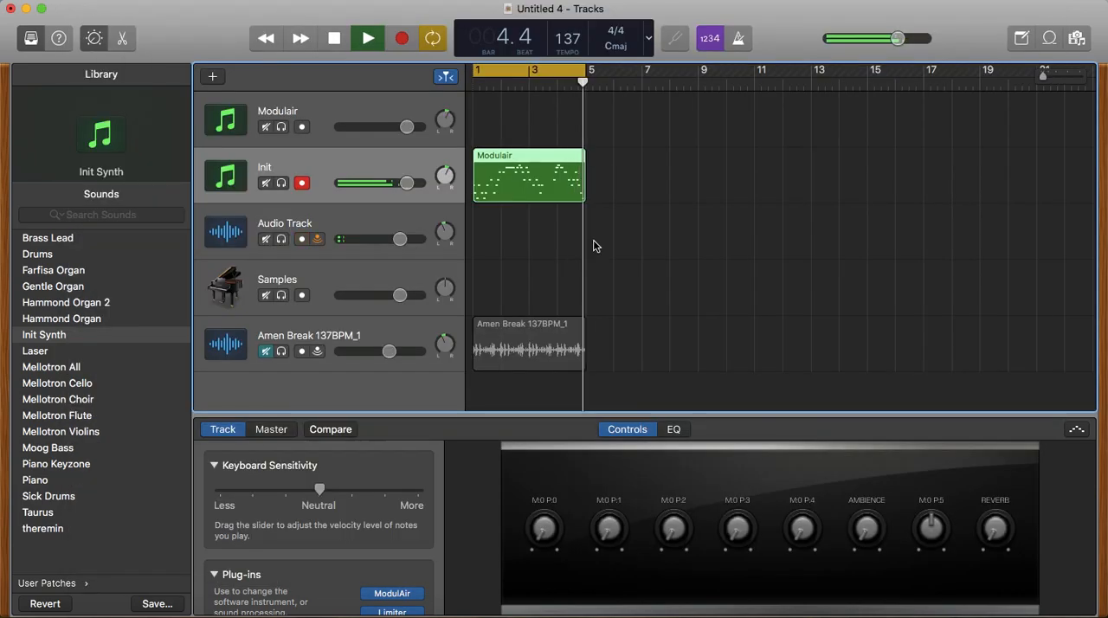
- Stop playback and unmute the Amen Break 137BPM_1 track
key("space")
left_click(266, 351)
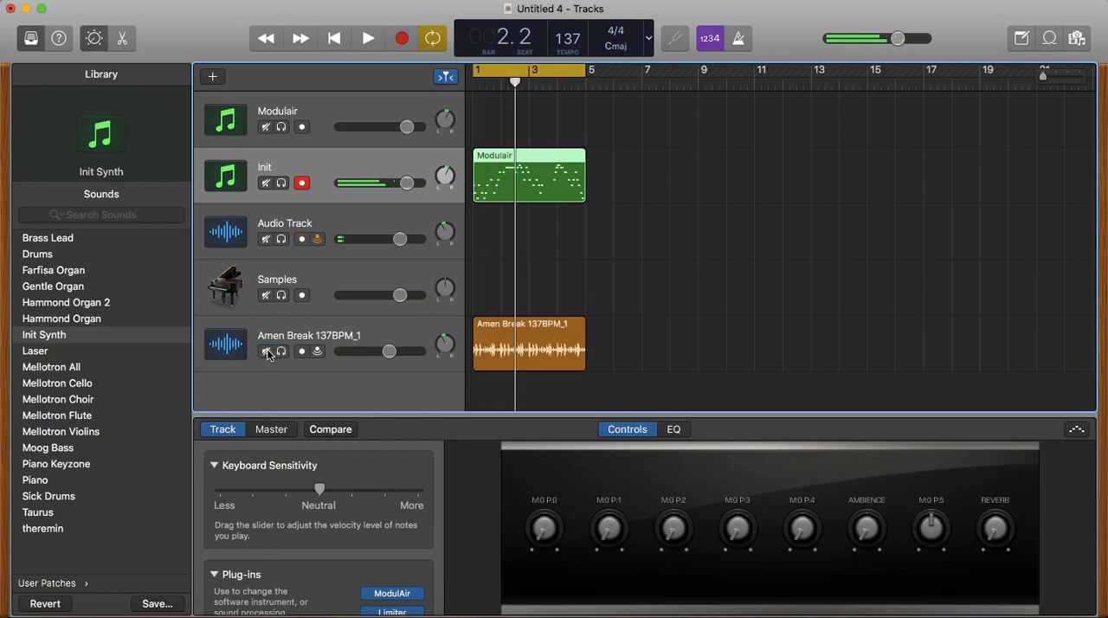